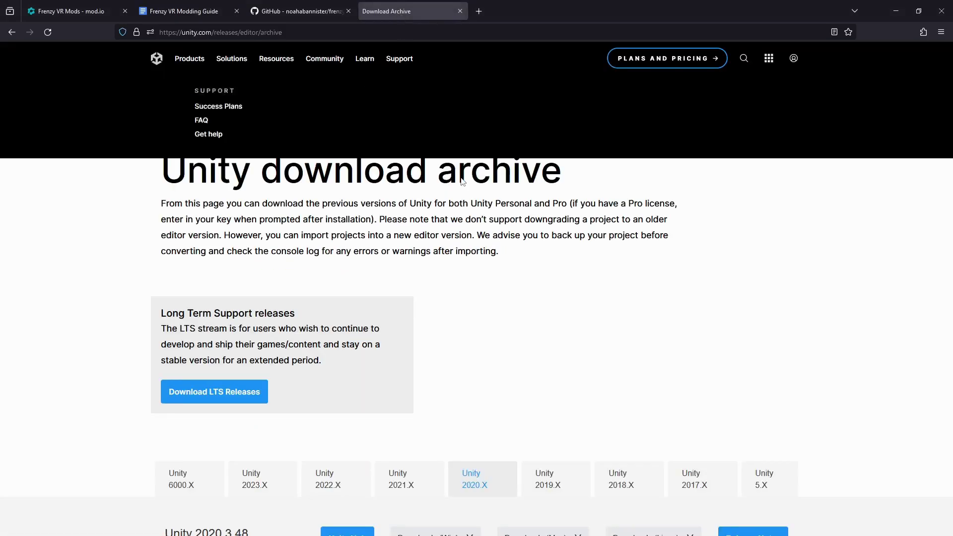
# Get Unity 2020.3.25 from the Unity download archive through Unity Hub.
pyautogui.scroll(-10, 562, 298)
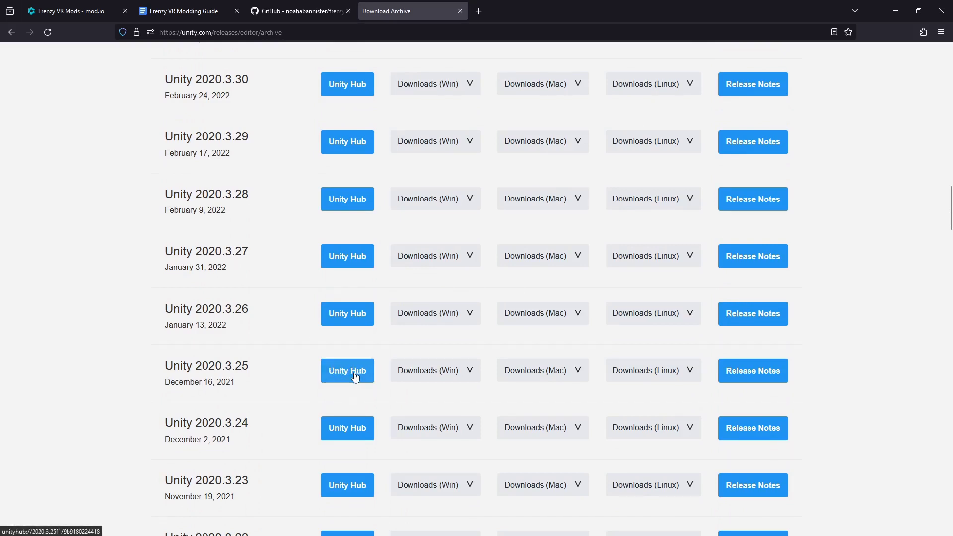
pyautogui.click(332, 374)
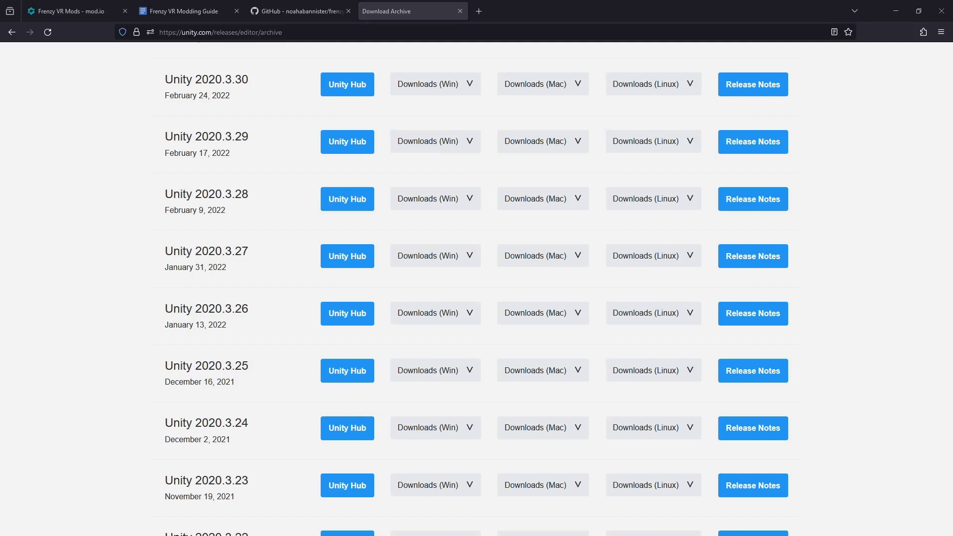
pyautogui.moveTo(0, 164); pyautogui.dragTo(466, 43)
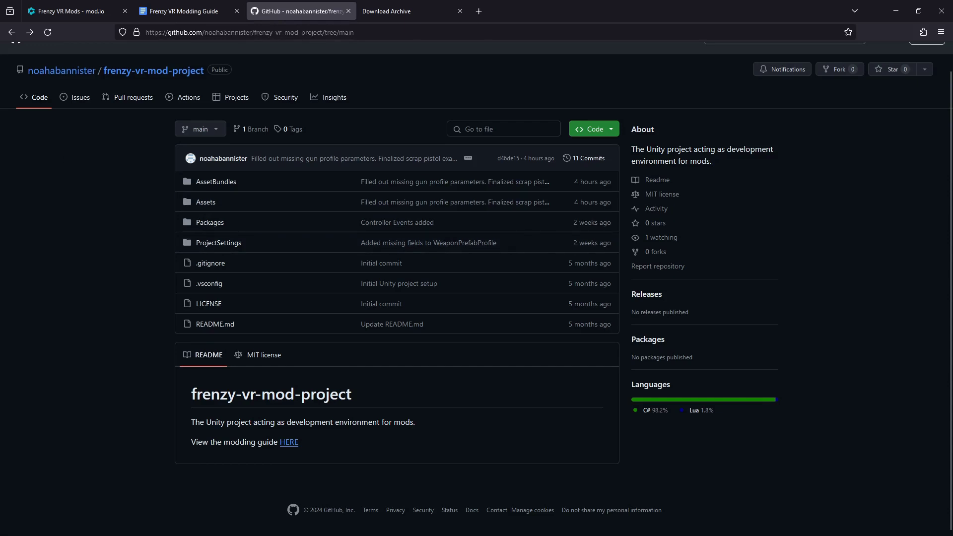
# Copy the frenzy-vr-mod-project repository URL and clone it in GitHub Desktop to C:\Projects\Unity\frenzy-vr-mod-demo\frenzy-vr-mod-project.
pyautogui.click(600, 130)
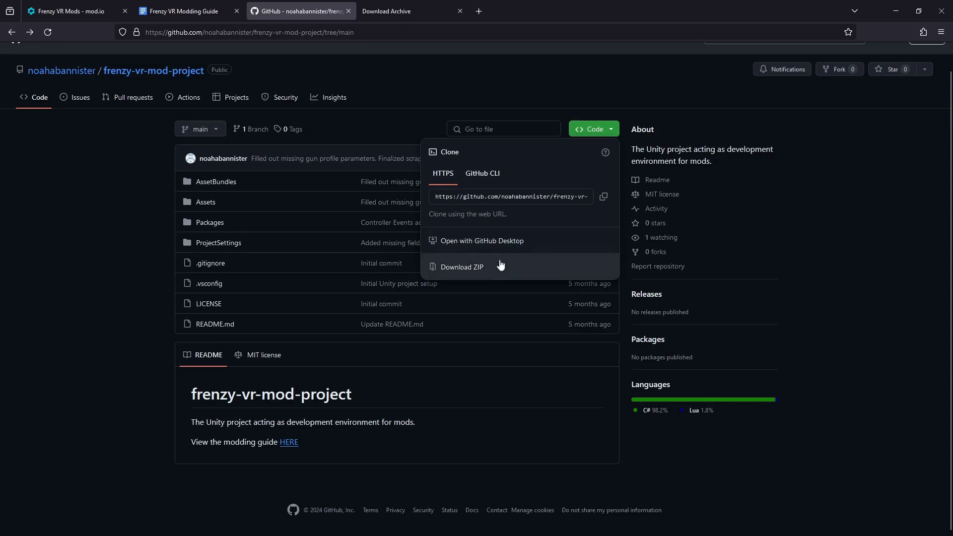
pyautogui.click(603, 200)
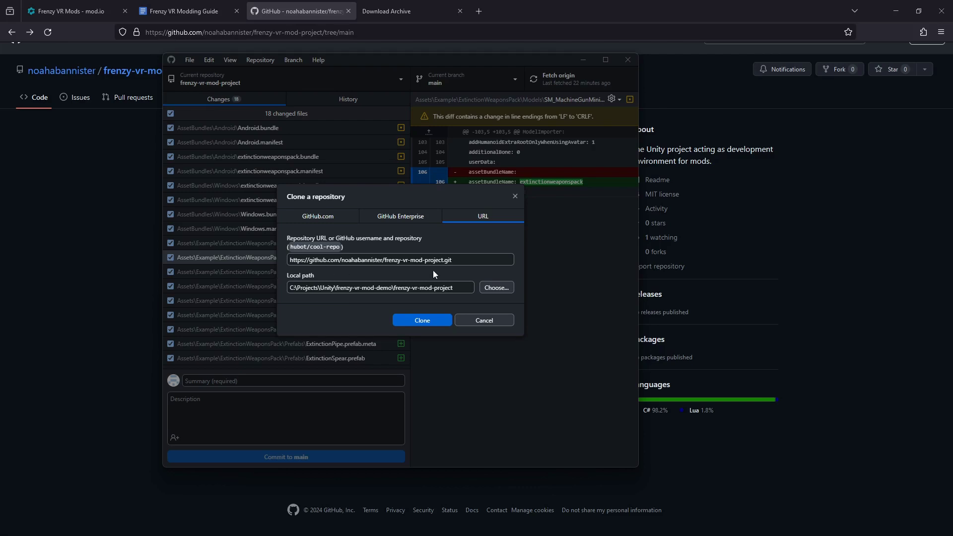
pyautogui.click(437, 323)
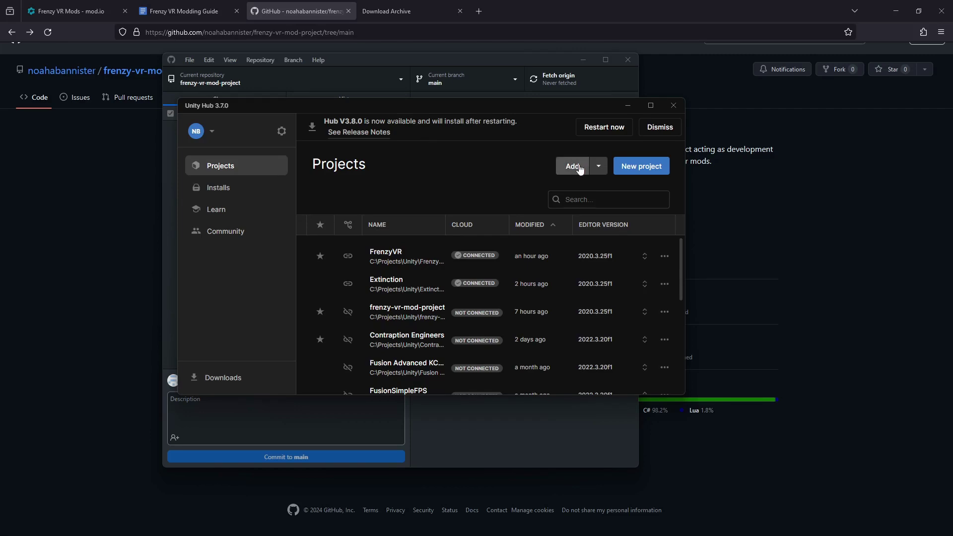
# Add the cloned frenzy-vr-mod-project from the frenzy-vr-mod-demo folder to the Unity Hub projects.
pyautogui.click(573, 166)
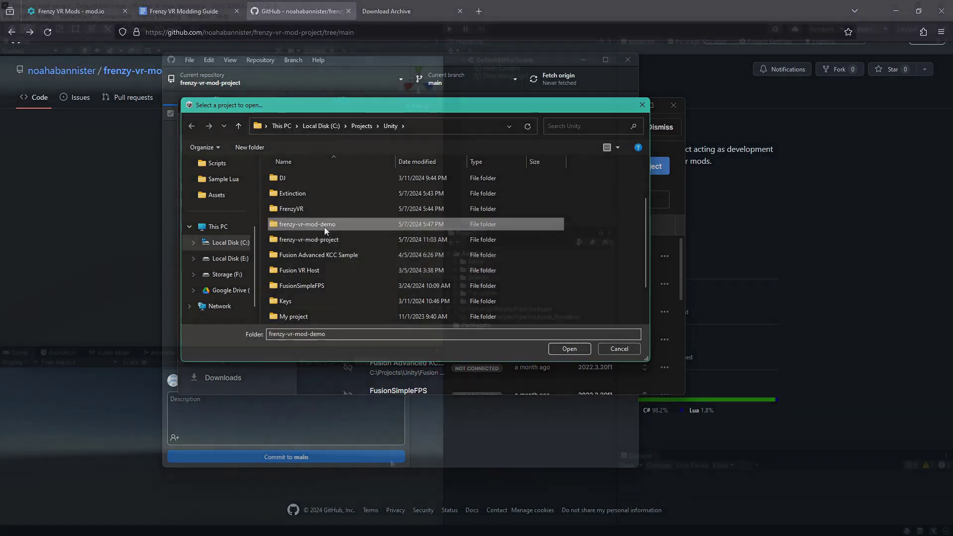
pyautogui.doubleClick(324, 226)
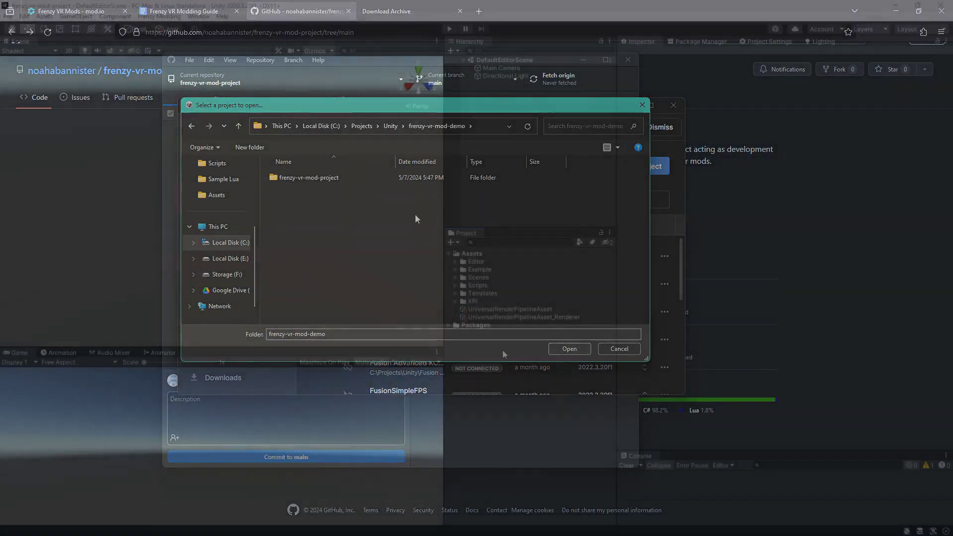
pyautogui.doubleClick(327, 178)
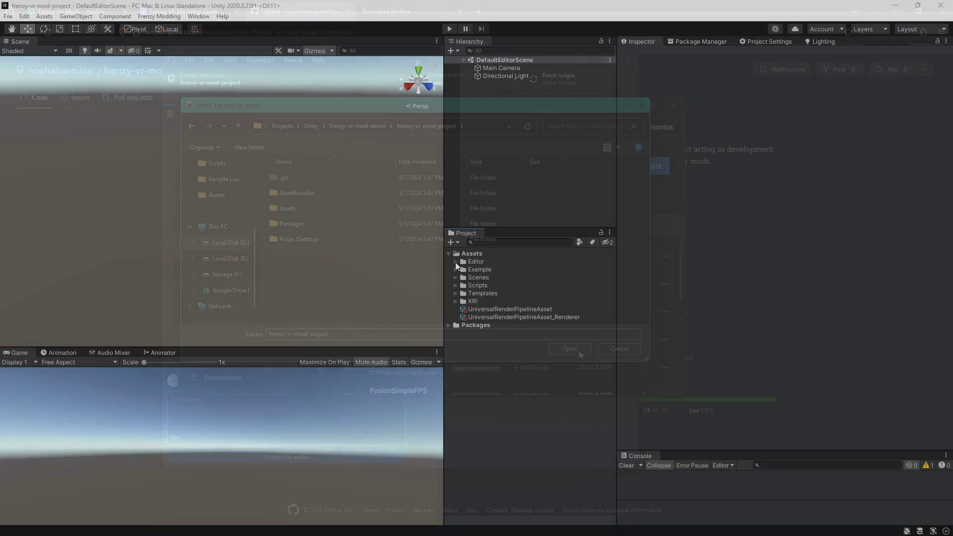
# Expand the Example assets and examine the Weapon Prefab Profile settings of the ExtinctionPistol prefab.
pyautogui.click(455, 269)
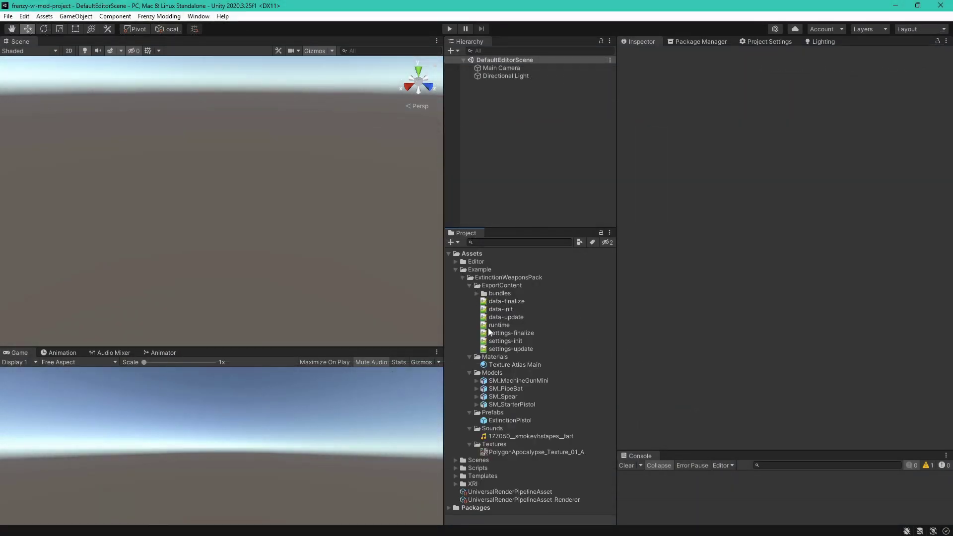
pyautogui.click(513, 421)
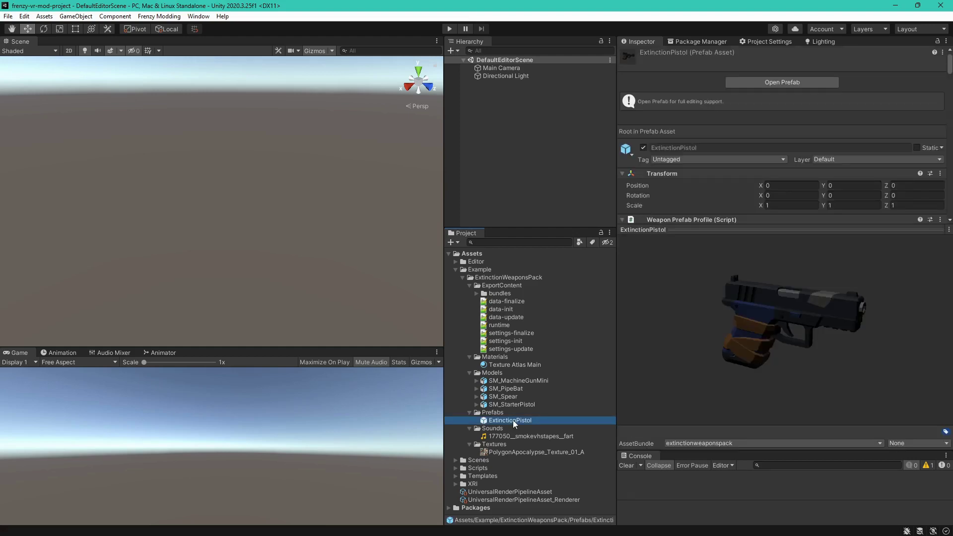
pyautogui.moveTo(771, 233); pyautogui.dragTo(759, 278)
pyautogui.scroll(-3, 747, 273)
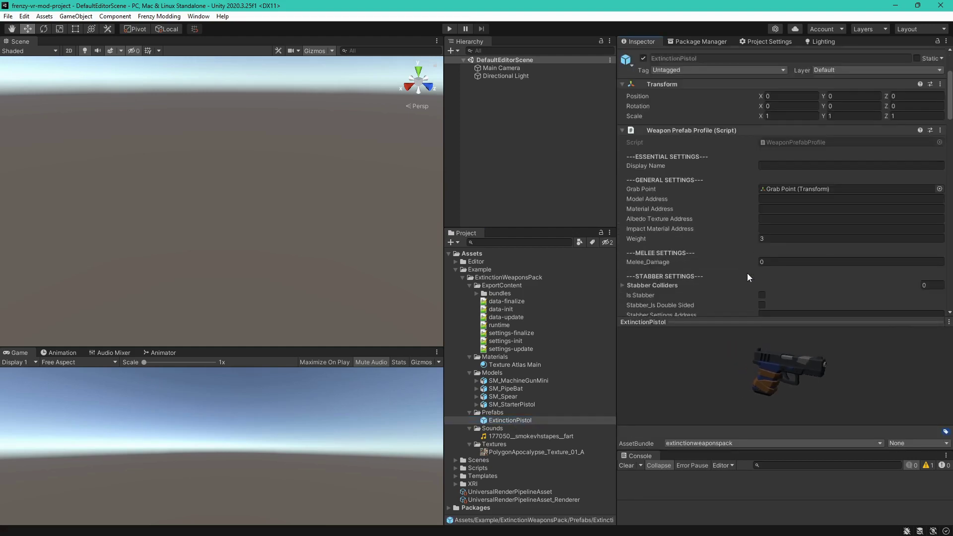
pyautogui.scroll(-3, 747, 274)
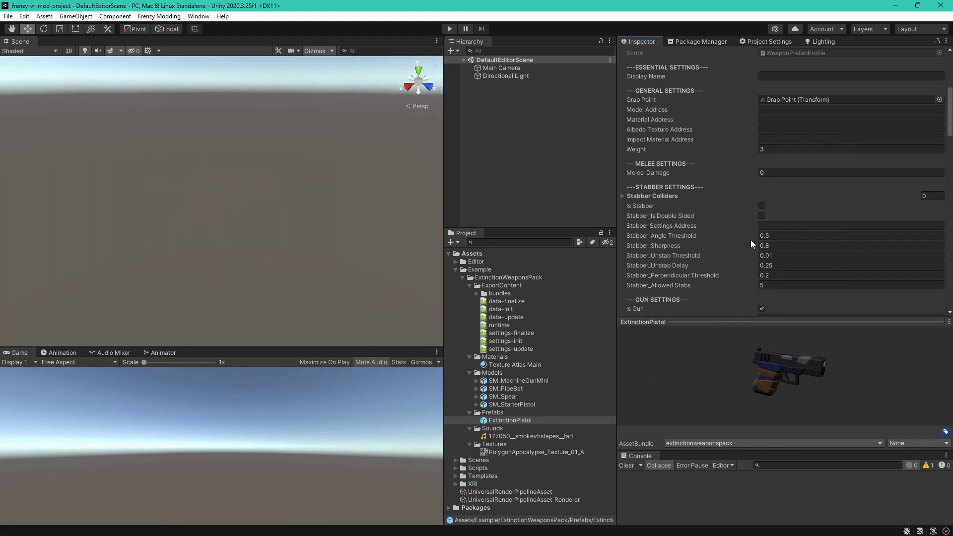
pyautogui.scroll(-3, 750, 239)
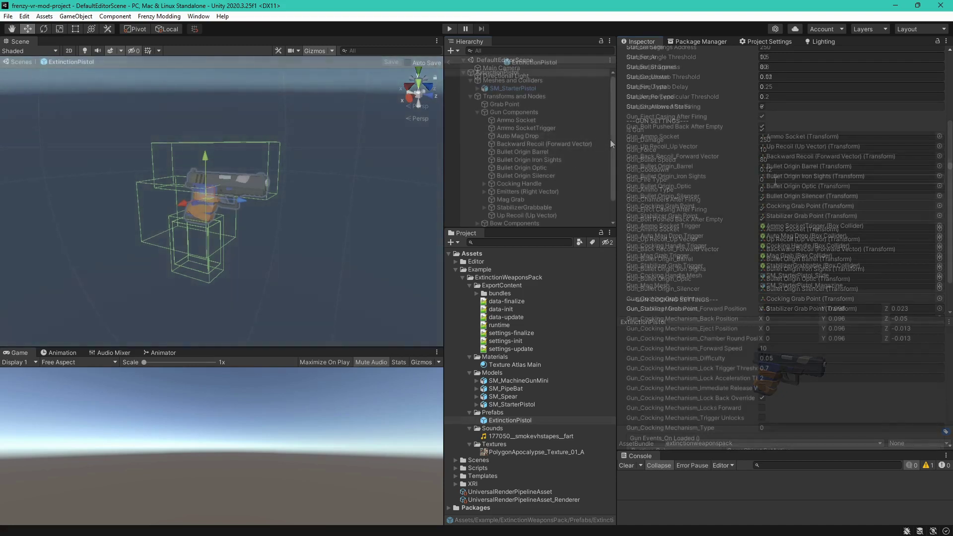
# Examine the Gun Components nodes and the SM_StarterPistol mesh parts in the ExtinctionPistol hierarchy, including the cocking handle and slide.
pyautogui.moveTo(610, 138); pyautogui.dragTo(611, 147)
pyautogui.moveTo(611, 147); pyautogui.dragTo(610, 153)
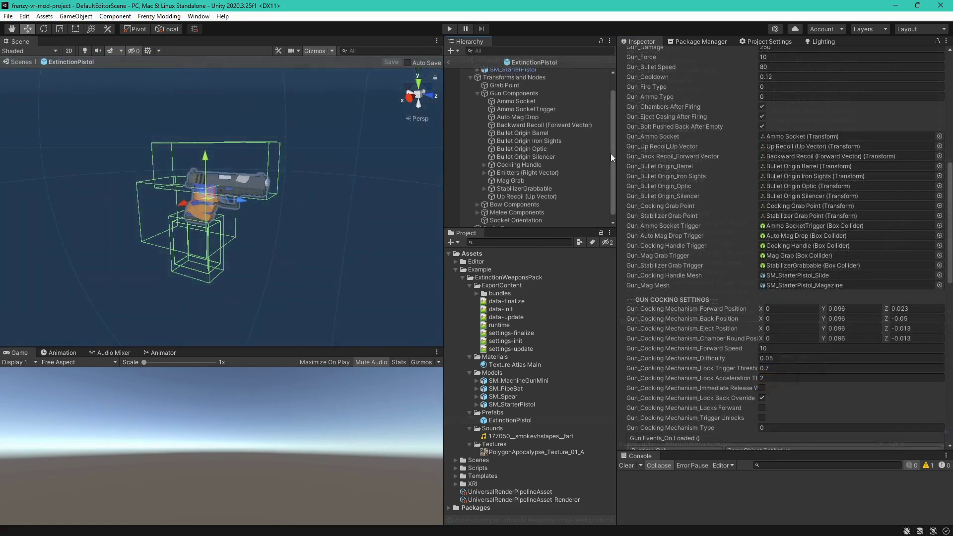
pyautogui.click(484, 165)
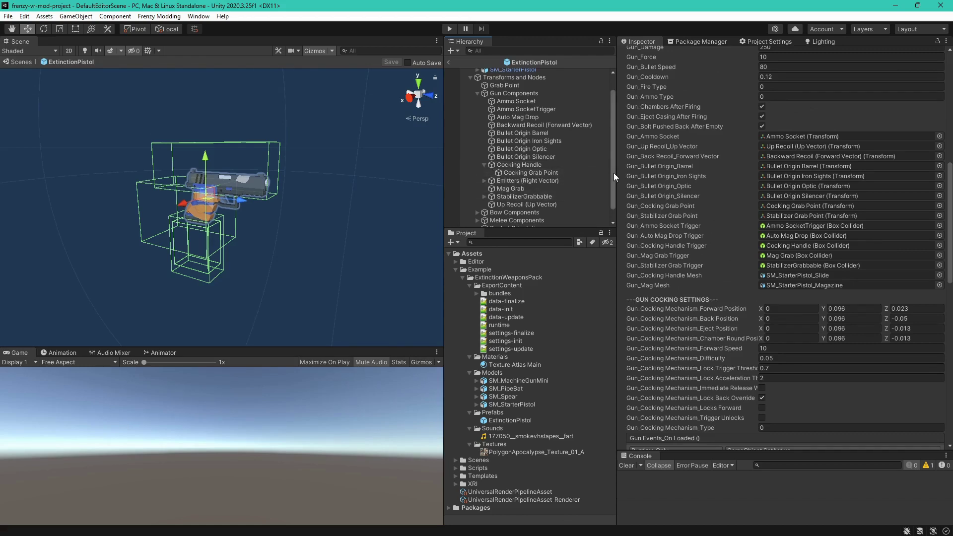
pyautogui.moveTo(614, 173); pyautogui.dragTo(614, 140)
pyautogui.click(477, 89)
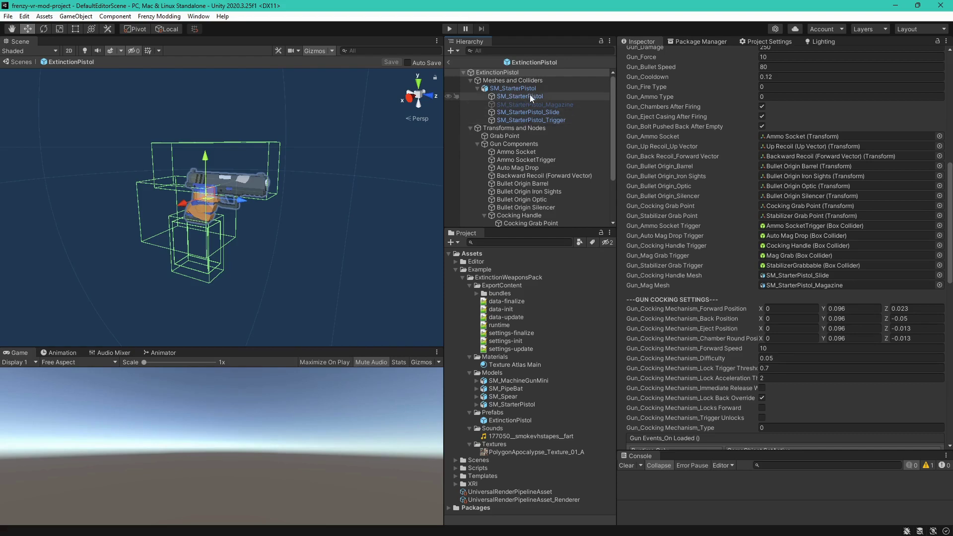
pyautogui.click(531, 112)
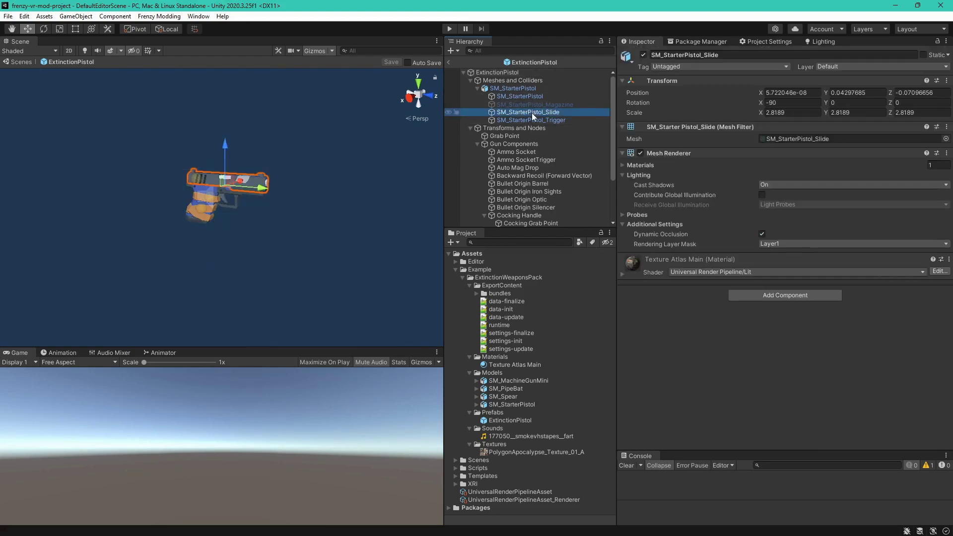
# Review the ExtinctionPistol root's gun references and locate the objects assigned as Gun_Cocking Handle Mesh and Gun_Mag Mesh.
pyautogui.click(530, 73)
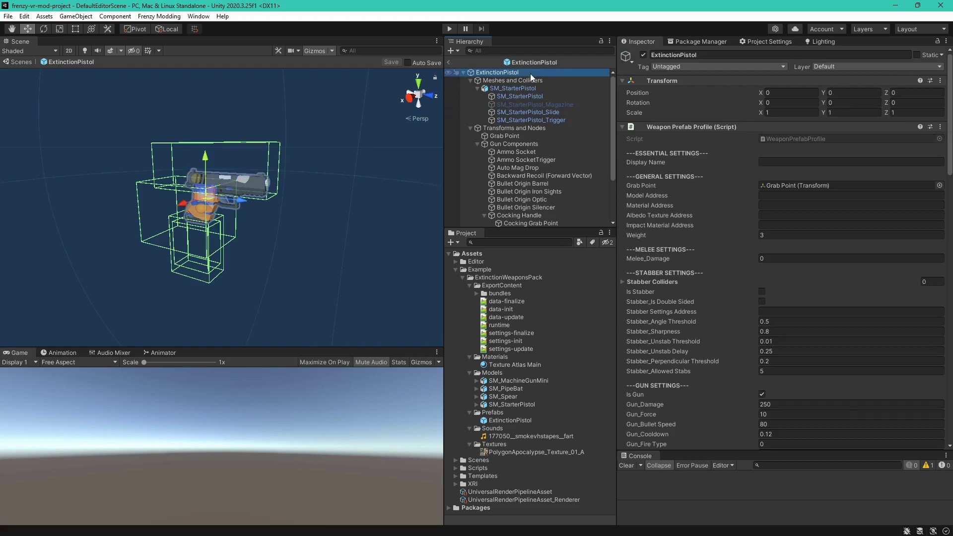
pyautogui.scroll(-3, 776, 212)
pyautogui.scroll(-8, 776, 212)
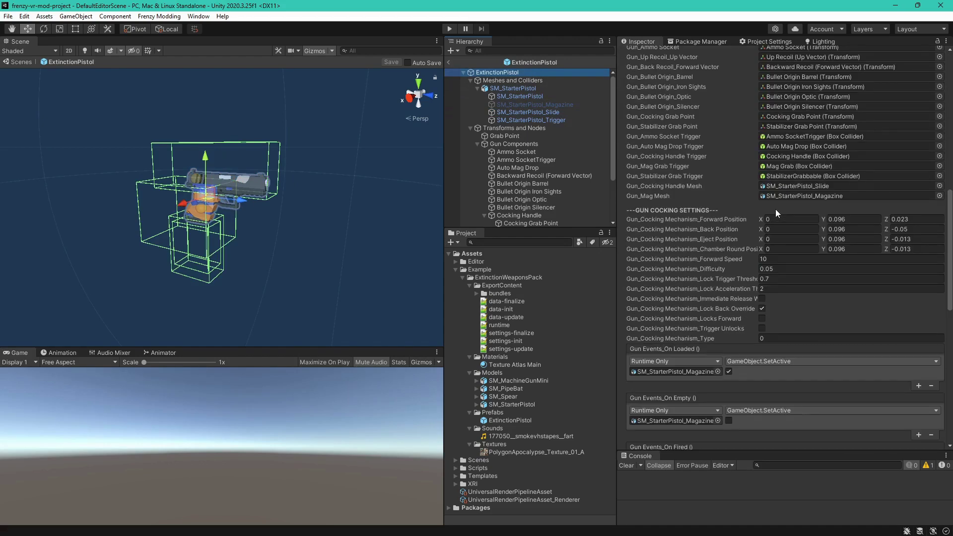
pyautogui.scroll(3, 775, 209)
pyautogui.click(805, 275)
pyautogui.click(803, 284)
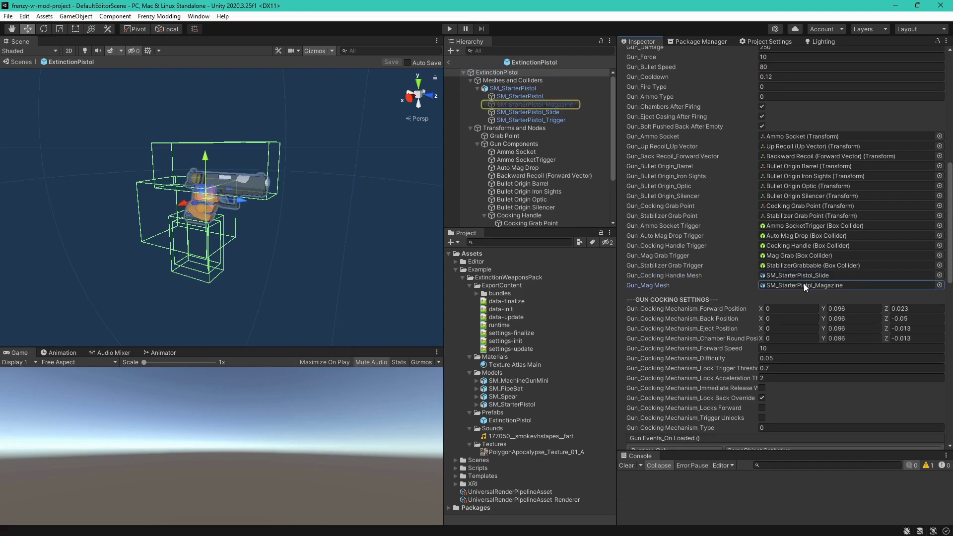
pyautogui.scroll(3, 810, 168)
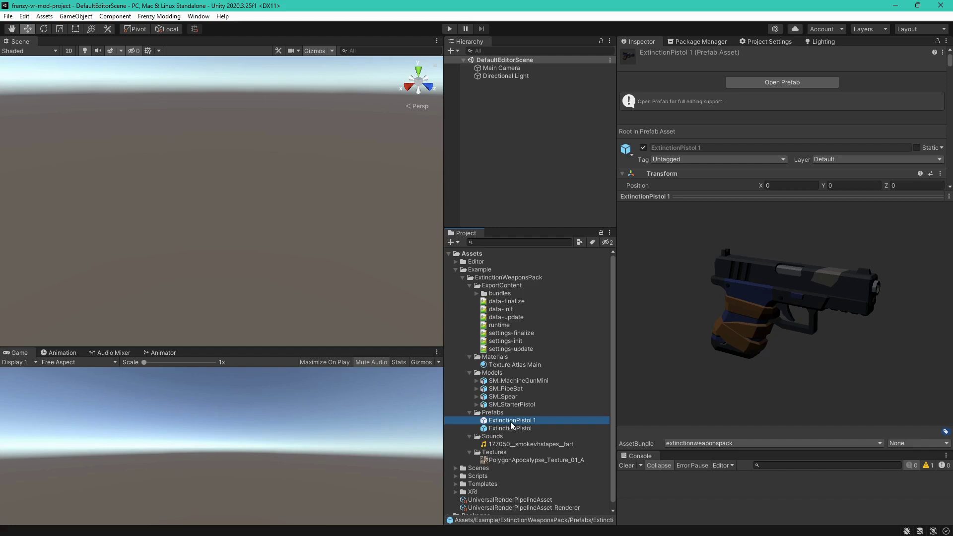
# Rename the duplicated pistol prefab in the Prefabs folder to ExtinctionMG.
pyautogui.press('F2')
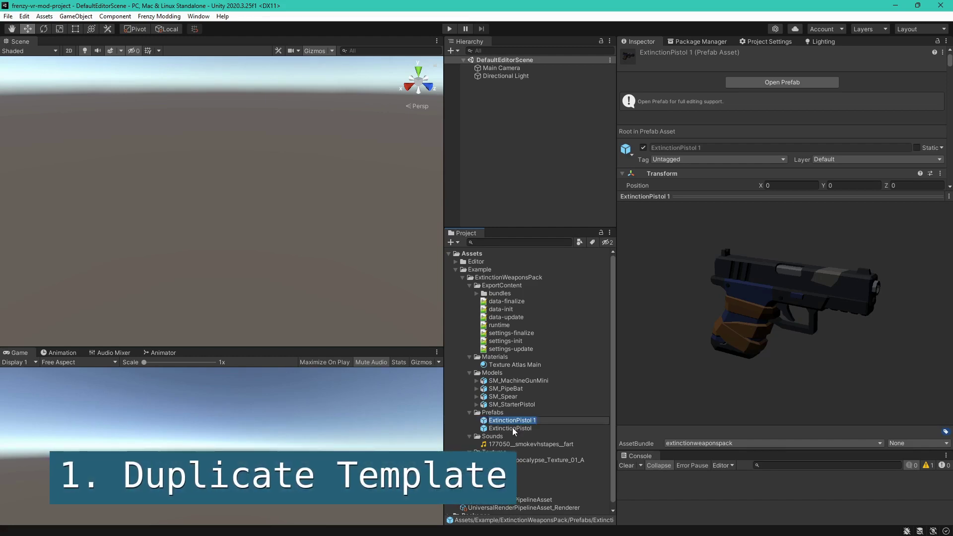
pyautogui.press('BackSpace')
pyautogui.press('BackSpace')
pyautogui.press('BackSpace')
pyautogui.press('BackSpace')
pyautogui.press('BackSpace')
pyautogui.press('BackSpace')
pyautogui.press('BackSpace')
pyautogui.press('BackSpace')
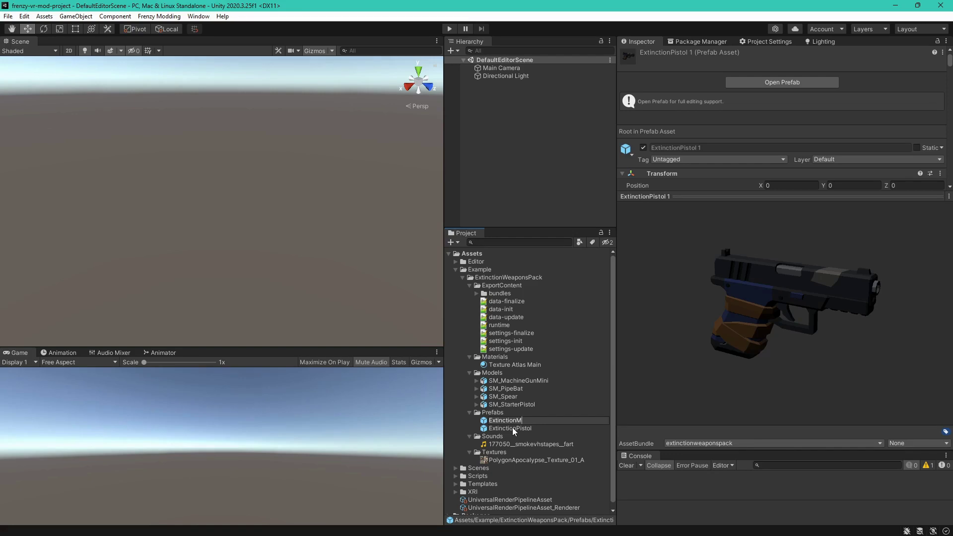
pyautogui.write('MG')
pyautogui.press('Return')
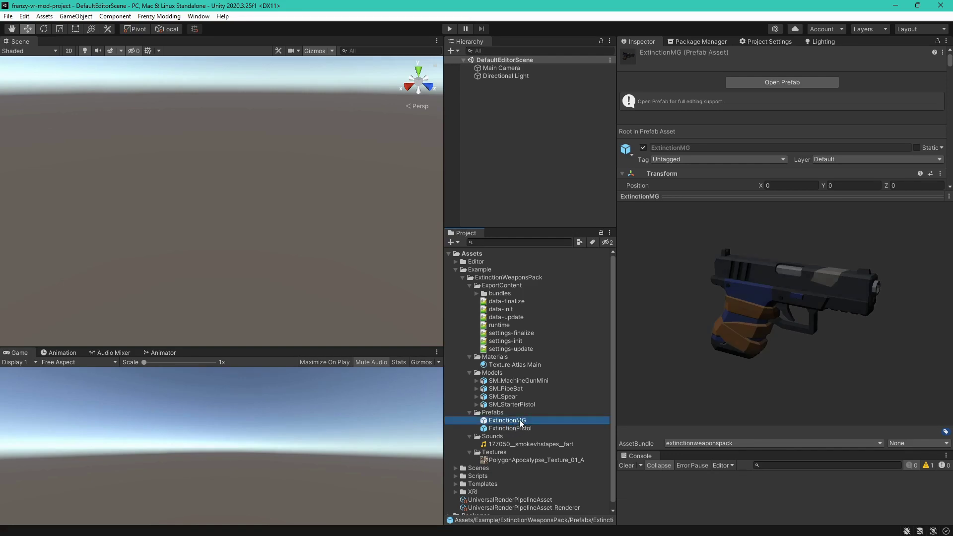
# Open the ExtinctionMG prefab and add the SM_MachineGunMini model under Meshes and Colliders.
pyautogui.doubleClick(520, 422)
pyautogui.moveTo(523, 380); pyautogui.dragTo(526, 92)
# Check the machine gun's alignment against SM_StarterPistol and delete the starter pistol model from Meshes and Colliders.
pyautogui.click(521, 89)
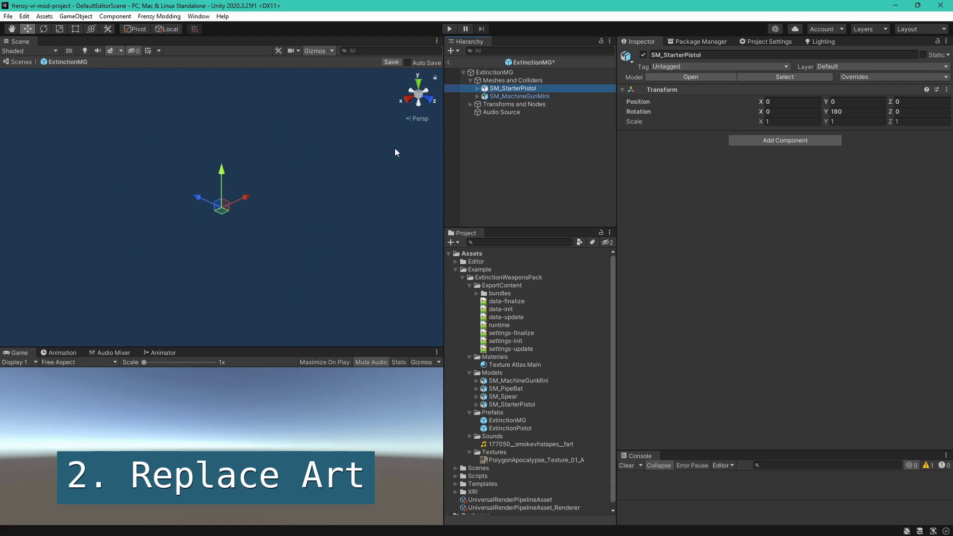
pyautogui.press('f')
pyautogui.press('f')
pyautogui.keyDown('alt'); pyautogui.moveTo(240, 203); pyautogui.dragTo(290, 229); pyautogui.keyUp('alt')
pyautogui.keyDown('alt'); pyautogui.moveTo(289, 229); pyautogui.dragTo(192, 243, button='right'); pyautogui.keyUp('alt')
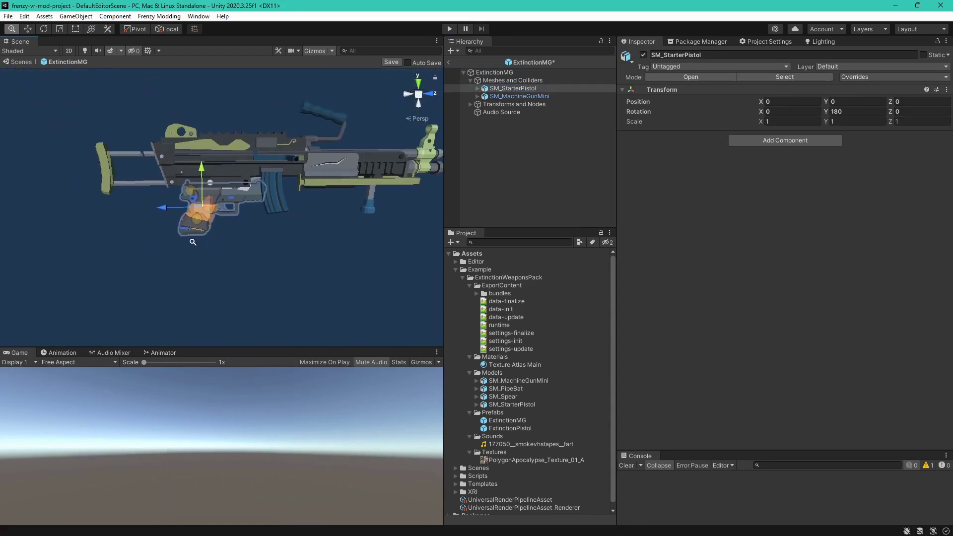
pyautogui.keyDown('alt'); pyautogui.moveTo(383, 296); pyautogui.dragTo(347, 300); pyautogui.keyUp('alt')
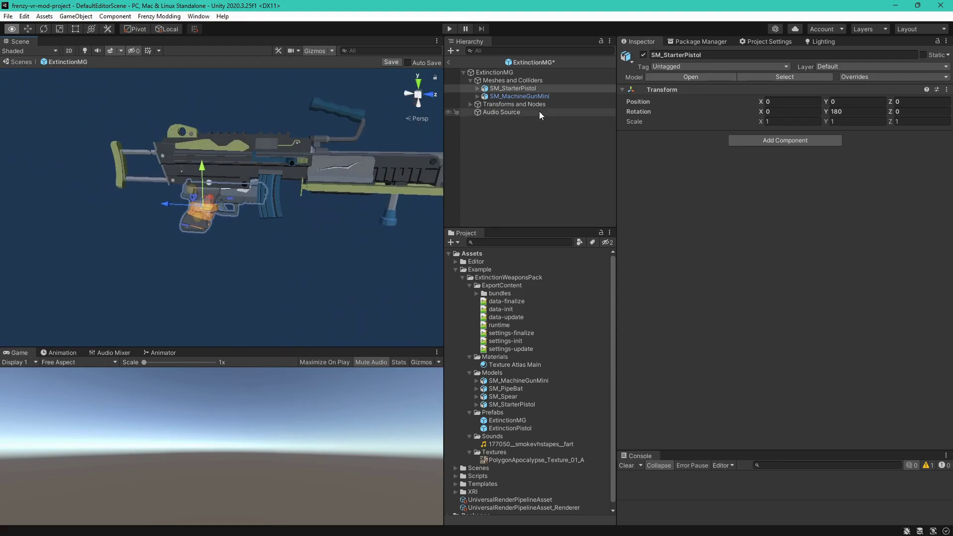
pyautogui.click(643, 55)
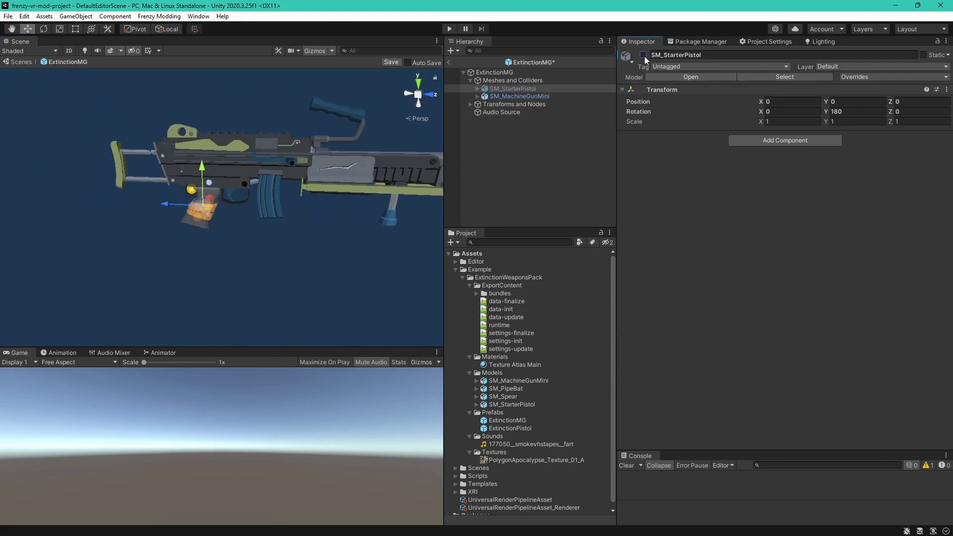
pyautogui.keyDown('alt'); pyautogui.moveTo(179, 264); pyautogui.dragTo(258, 267); pyautogui.keyUp('alt')
pyautogui.click(519, 88)
pyautogui.press('Delete')
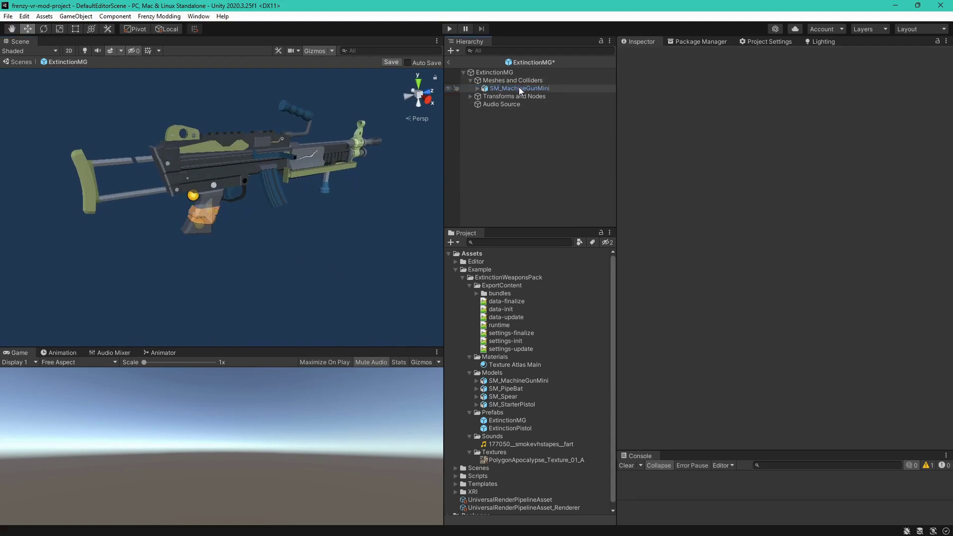
# Expand Transforms and Nodes with its Gun Components, and check where the Grab Point sits on the machine gun.
pyautogui.keyDown('alt'); pyautogui.moveTo(357, 197); pyautogui.dragTo(353, 264); pyautogui.keyUp('alt')
pyautogui.click(470, 96)
pyautogui.click(492, 106)
pyautogui.keyDown('alt'); pyautogui.moveTo(226, 320); pyautogui.dragTo(188, 274); pyautogui.keyUp('alt')
pyautogui.click(477, 112)
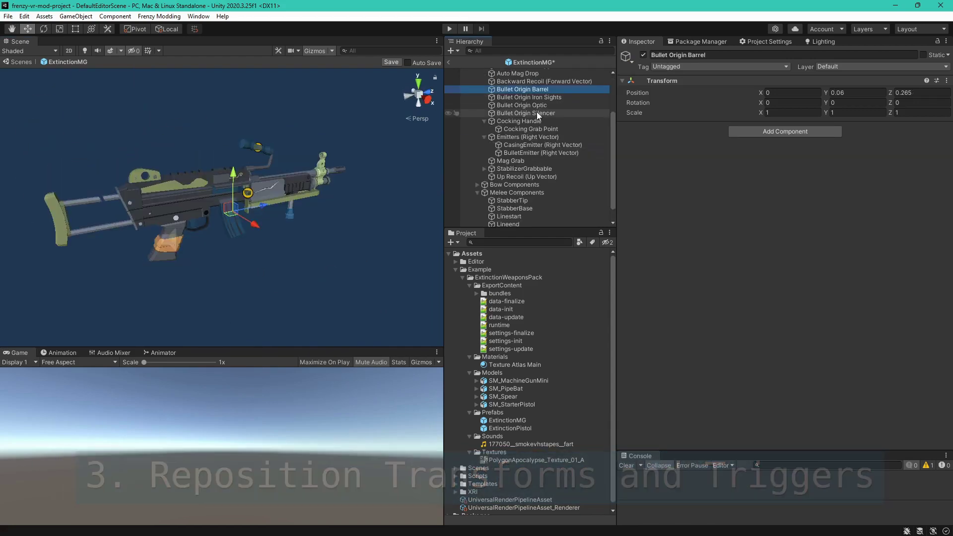
# Position the Bullet Origin Barrel, Iron Sights, Optic and Silencer nodes together along the machine gun's barrel.
pyautogui.keyDown('shift'); pyautogui.click(535, 113); pyautogui.keyUp('shift')
pyautogui.keyDown('alt'); pyautogui.moveTo(410, 218); pyautogui.dragTo(336, 192); pyautogui.keyUp('alt')
pyautogui.keyDown('alt'); pyautogui.moveTo(198, 211); pyautogui.dragTo(377, 218); pyautogui.keyUp('alt')
# Select Ammo Socket and Ammo SocketTrigger together and move them onto the machine gun's magazine.
pyautogui.scroll(2, 527, 110)
pyautogui.click(523, 88)
pyautogui.click(524, 95)
pyautogui.click(522, 88)
pyautogui.click(524, 96)
pyautogui.keyDown('shift'); pyautogui.click(525, 90); pyautogui.keyUp('shift')
pyautogui.keyDown('alt'); pyautogui.moveTo(317, 233); pyautogui.dragTo(218, 238); pyautogui.keyUp('alt')
pyautogui.moveTo(162, 294); pyautogui.dragTo(387, 270)
pyautogui.moveTo(211, 263); pyautogui.dragTo(211, 219)
pyautogui.keyDown('alt'); pyautogui.moveTo(224, 224); pyautogui.dragTo(172, 239); pyautogui.keyUp('alt')
pyautogui.moveTo(240, 258); pyautogui.dragTo(260, 257)
pyautogui.keyDown('alt'); pyautogui.moveTo(271, 260); pyautogui.dragTo(333, 263); pyautogui.keyUp('alt')
# Rotate Ammo Socket and Ammo SocketTrigger by 30 degrees and nudge them into line with the magazine.
pyautogui.press('e')
pyautogui.keyDown('ctrl'); pyautogui.moveTo(263, 234); pyautogui.dragTo(64, 228); pyautogui.keyUp('ctrl')
pyautogui.press('w')
pyautogui.moveTo(207, 210); pyautogui.dragTo(208, 202)
pyautogui.keyDown('alt'); pyautogui.moveTo(211, 206); pyautogui.dragTo(523, 97); pyautogui.keyUp('alt')
pyautogui.click(523, 96)
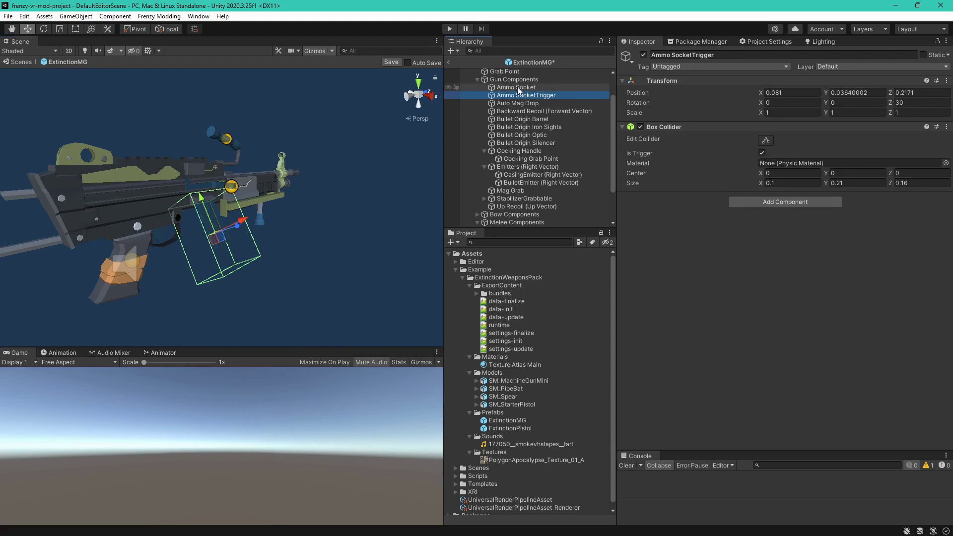
# Copy the Ammo SocketTrigger's Transform values onto the Auto Mag Drop node.
pyautogui.click(518, 104)
pyautogui.keyDown('alt'); pyautogui.moveTo(310, 234); pyautogui.dragTo(285, 296); pyautogui.keyUp('alt')
pyautogui.click(528, 96)
pyautogui.click(947, 81)
pyautogui.click(881, 131)
pyautogui.click(518, 103)
pyautogui.click(946, 81)
pyautogui.click(888, 152)
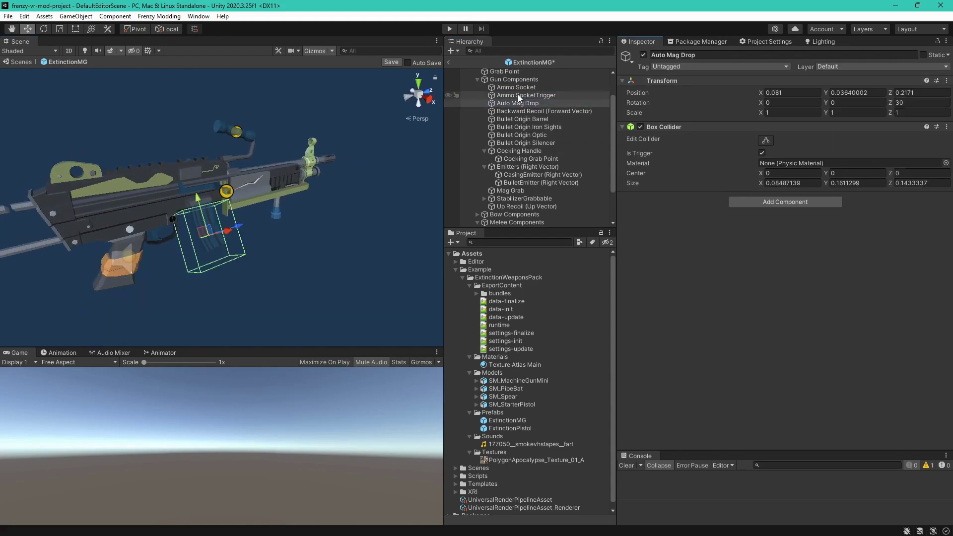
# Check the placement of the Ammo SocketTrigger, Auto Mag Drop, Backward Recoil and Bullet Origin Barrel nodes on the machine gun.
pyautogui.scroll(3, 518, 95)
pyautogui.click(517, 73)
pyautogui.keyDown('alt'); pyautogui.moveTo(342, 198); pyautogui.dragTo(318, 183); pyautogui.keyUp('alt')
pyautogui.click(519, 127)
pyautogui.click(522, 135)
pyautogui.click(526, 143)
pyautogui.click(525, 151)
# Move the Cocking Handle node onto the machine gun's side, at position X 0.0869, Y 0.186, Z 0.183.
pyautogui.click(506, 184)
pyautogui.keyDown('alt'); pyautogui.moveTo(214, 233); pyautogui.dragTo(278, 248); pyautogui.keyUp('alt')
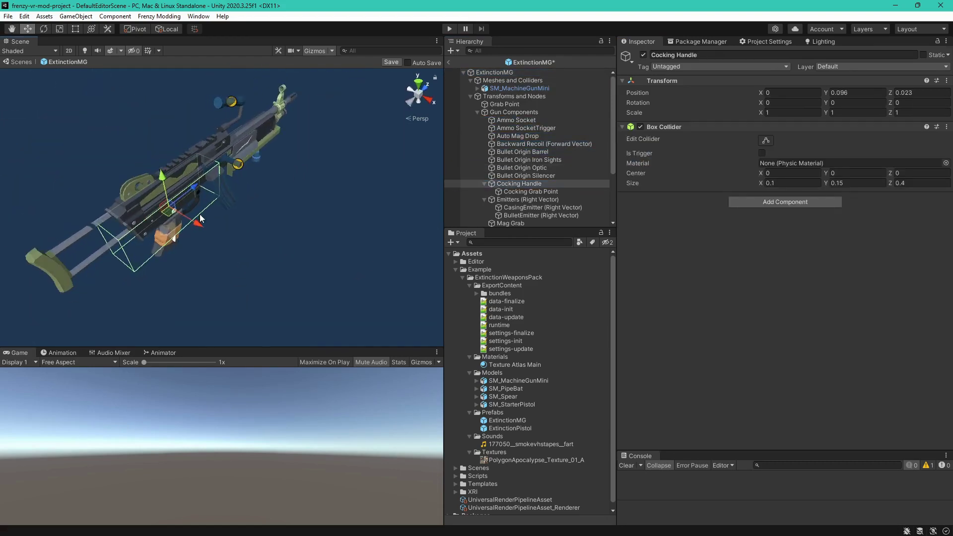
pyautogui.scroll(-3, 231, 235)
pyautogui.moveTo(231, 235); pyautogui.dragTo(266, 229, button='middle')
pyautogui.scroll(6, 266, 229)
pyautogui.scroll(-3, 253, 178)
pyautogui.keyDown('alt'); pyautogui.moveTo(253, 179); pyautogui.dragTo(282, 248); pyautogui.keyUp('alt')
pyautogui.moveTo(247, 230); pyautogui.dragTo(282, 255)
pyautogui.moveTo(260, 197); pyautogui.dragTo(184, 111)
pyautogui.moveTo(261, 181); pyautogui.dragTo(325, 184)
pyautogui.moveTo(325, 183)
pyautogui.keyDown('alt'); pyautogui.mouseDown()
pyautogui.moveTo(340, 196)
pyautogui.moveTo(312, 186)
pyautogui.mouseUp(); pyautogui.keyUp('alt')
pyautogui.scroll(-6, 313, 187)
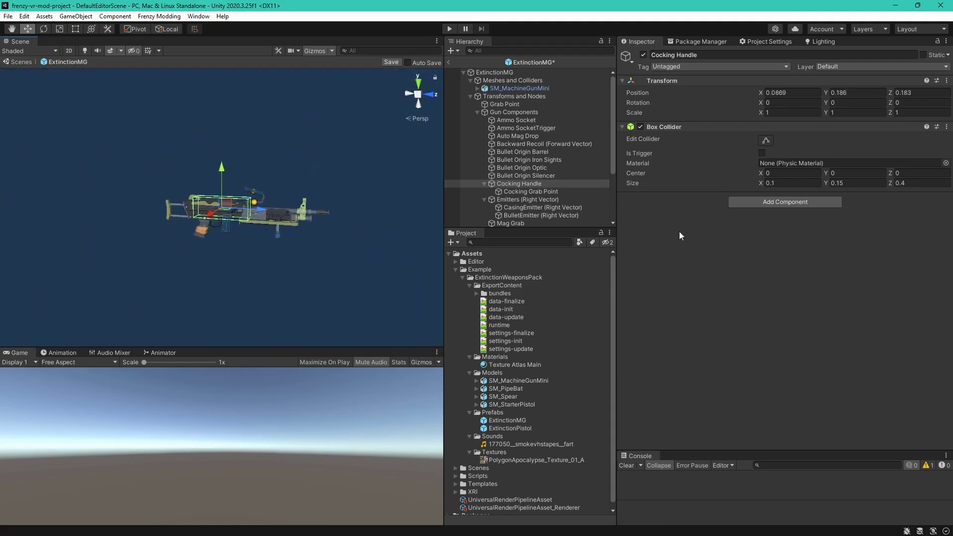
# Set the Cocking Handle's box collider size to 0.15 in both X and Z.
pyautogui.press('f')
pyautogui.moveTo(901, 186); pyautogui.dragTo(909, 185)
pyautogui.write('2')
pyautogui.press('BackSpace')
pyautogui.write('15')
pyautogui.click(793, 184)
pyautogui.write('0.15')
# Fine-tune the Cocking Handle node's position so its collider sits around the machine gun's charging handle.
pyautogui.keyDown('alt'); pyautogui.moveTo(160, 138); pyautogui.dragTo(338, 347); pyautogui.keyUp('alt')
pyautogui.moveTo(255, 197); pyautogui.dragTo(294, 187)
pyautogui.keyDown('alt'); pyautogui.moveTo(294, 187); pyautogui.dragTo(265, 179); pyautogui.keyUp('alt')
pyautogui.moveTo(277, 219); pyautogui.dragTo(307, 198)
# Reset the Cocking Grab Point's Transform and offset it to X -0.0038, Y -0.025, Z 0.
pyautogui.click(506, 192)
pyautogui.click(947, 81)
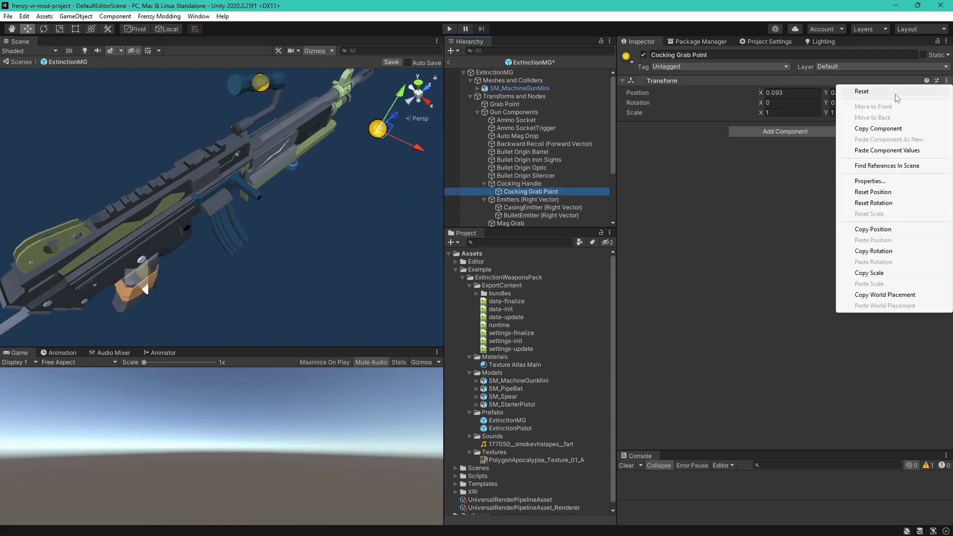
pyautogui.click(896, 94)
pyautogui.keyDown('alt'); pyautogui.moveTo(258, 166); pyautogui.dragTo(414, 262); pyautogui.keyUp('alt')
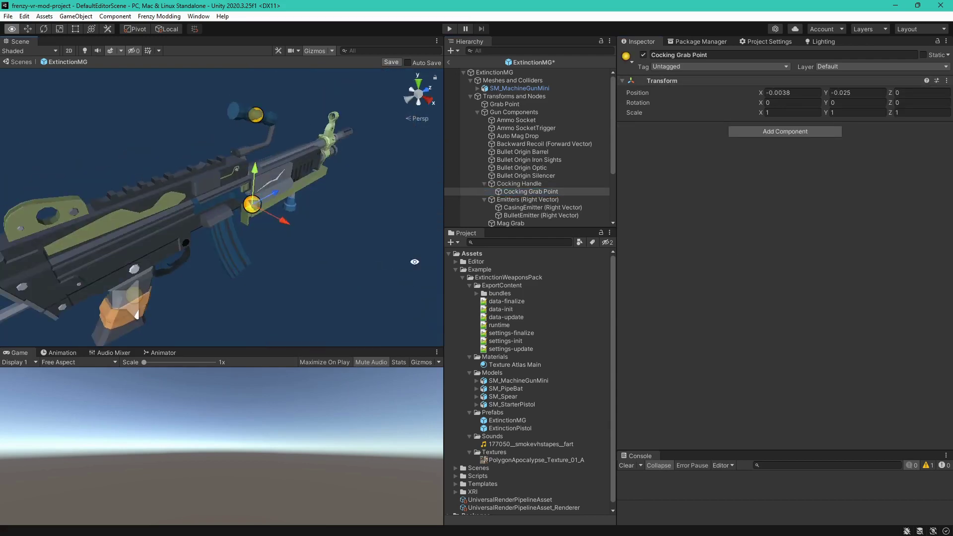
# Check the placement of the Cocking Handle, Cocking Grab Point and emitter nodes on the machine gun.
pyautogui.click(532, 185)
pyautogui.keyDown('alt'); pyautogui.moveTo(278, 270); pyautogui.dragTo(385, 221); pyautogui.keyUp('alt')
pyautogui.click(538, 192)
pyautogui.click(549, 200)
pyautogui.click(550, 208)
# Copy the Auto Mag Drop's Transform values onto the Mag Grab node so it lines up with the magazine.
pyautogui.scroll(-2, 552, 217)
pyautogui.click(510, 163)
pyautogui.press('f')
pyautogui.scroll(3, 532, 114)
pyautogui.click(530, 106)
pyautogui.click(946, 80)
pyautogui.click(893, 128)
pyautogui.click(526, 193)
pyautogui.keyDown('alt'); pyautogui.moveTo(397, 134); pyautogui.dragTo(570, 90); pyautogui.keyUp('alt')
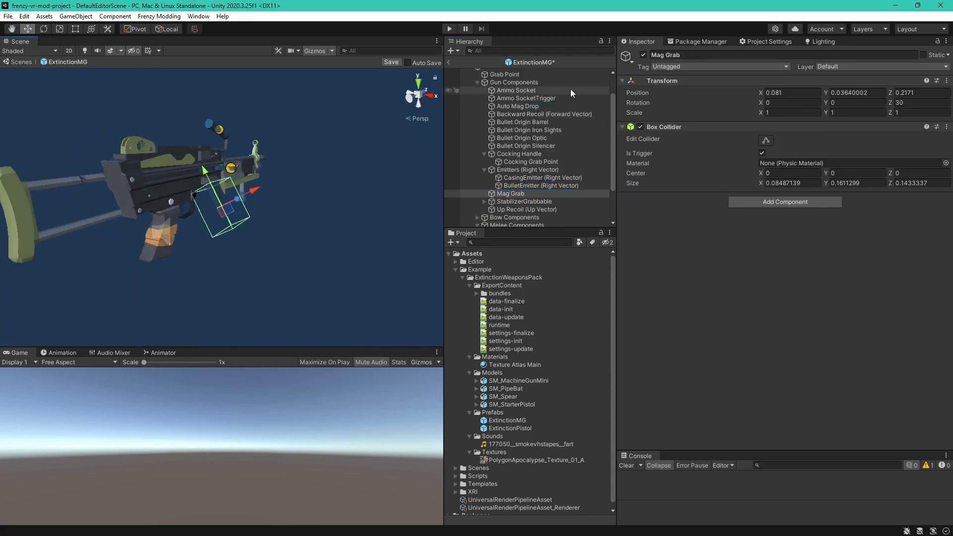
pyautogui.click(524, 84)
pyautogui.click(514, 76)
pyautogui.scroll(1, 516, 82)
pyautogui.scroll(-1, 512, 119)
# Move the StabilizerGrabbable node onto the machine gun's raised carry handle, at about X -0.0296, Y 0.2971, Z 0.392.
pyautogui.click(521, 201)
pyautogui.keyDown('alt'); pyautogui.moveTo(179, 297); pyautogui.dragTo(208, 300); pyautogui.keyUp('alt')
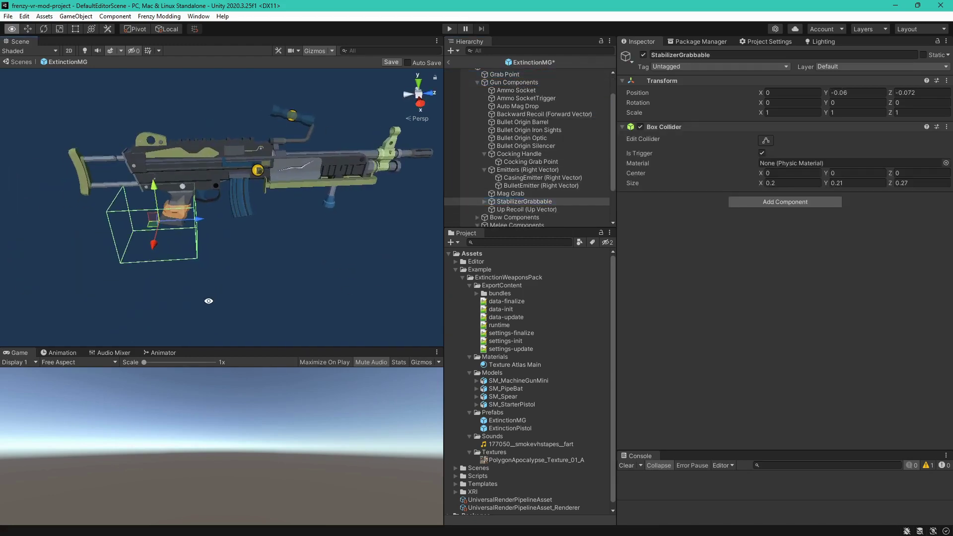
pyautogui.keyDown('alt'); pyautogui.moveTo(439, 210); pyautogui.dragTo(392, 211); pyautogui.keyUp('alt')
pyautogui.moveTo(153, 173); pyautogui.dragTo(127, 73)
pyautogui.moveTo(170, 102); pyautogui.dragTo(385, 98)
pyautogui.keyDown('alt'); pyautogui.moveTo(385, 104); pyautogui.dragTo(199, 238); pyautogui.keyUp('alt')
pyautogui.moveTo(262, 208); pyautogui.dragTo(242, 209)
pyautogui.keyDown('alt'); pyautogui.moveTo(242, 208); pyautogui.dragTo(467, 115); pyautogui.keyUp('alt')
pyautogui.moveTo(221, 179); pyautogui.dragTo(221, 205)
pyautogui.moveTo(188, 237); pyautogui.dragTo(907, 240)
# Set the StabilizerGrabbable's box collider Z size to 0.24 and check its Stabilizer Grab Point on the carry handle.
pyautogui.click(483, 201)
pyautogui.doubleClick(532, 209)
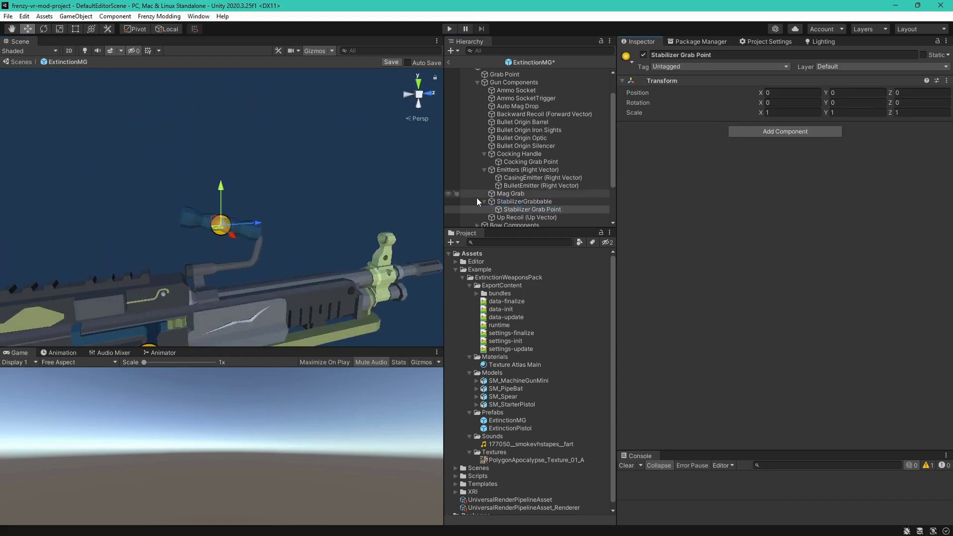
pyautogui.doubleClick(533, 202)
pyautogui.keyDown('alt'); pyautogui.moveTo(422, 224); pyautogui.dragTo(509, 288); pyautogui.keyUp('alt')
pyautogui.scroll(-5, 323, 221)
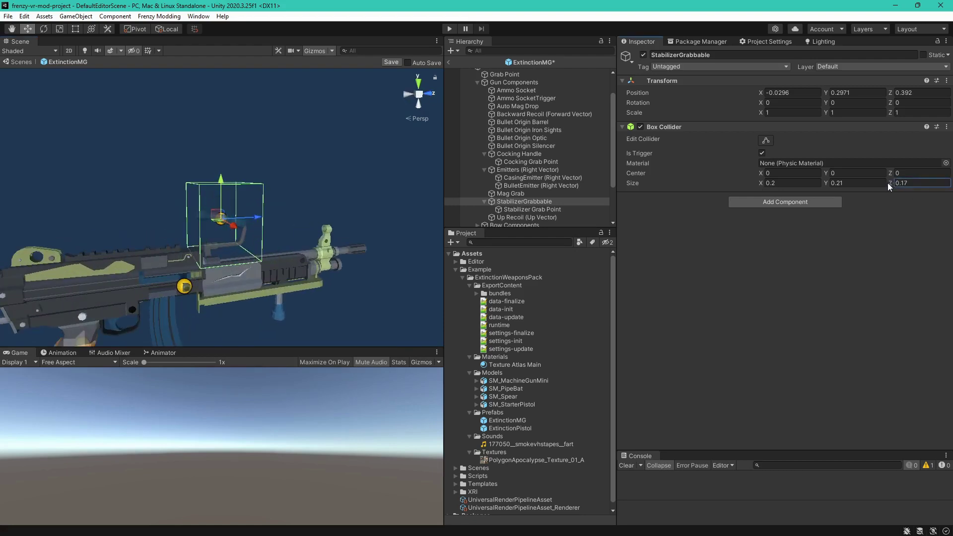
pyautogui.write('.24')
pyautogui.keyDown('alt'); pyautogui.moveTo(184, 248); pyautogui.dragTo(273, 256); pyautogui.keyUp('alt')
pyautogui.click(842, 184)
pyautogui.keyDown('alt'); pyautogui.moveTo(227, 227); pyautogui.dragTo(281, 220); pyautogui.keyUp('alt')
pyautogui.click(521, 210)
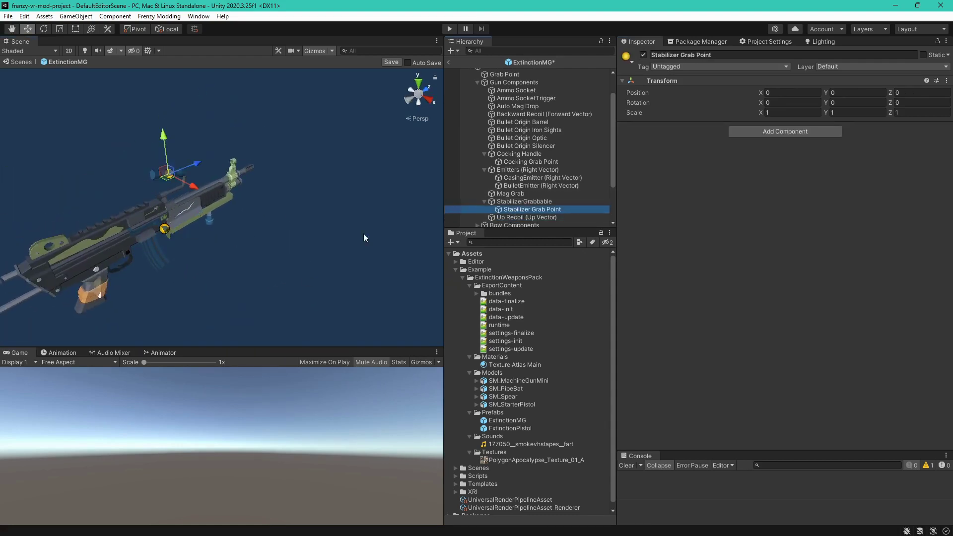
# Collapse the Gun Components group and delete the Audio Source object from the ExtinctionMG prefab.
pyautogui.scroll(2, 499, 169)
pyautogui.click(495, 73)
pyautogui.keyDown('alt'); pyautogui.moveTo(325, 253); pyautogui.dragTo(161, 219); pyautogui.keyUp('alt')
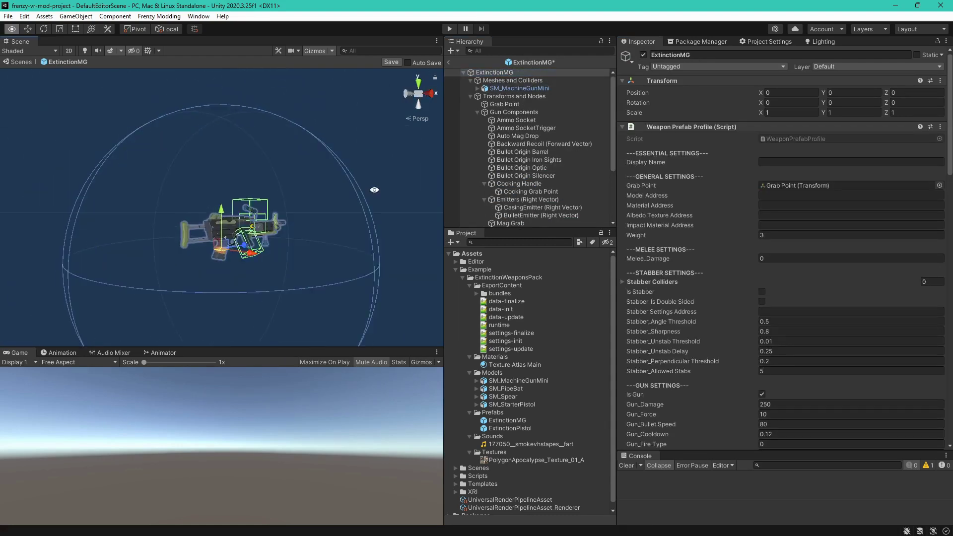
pyautogui.click(477, 112)
pyautogui.click(478, 128)
pyautogui.click(477, 128)
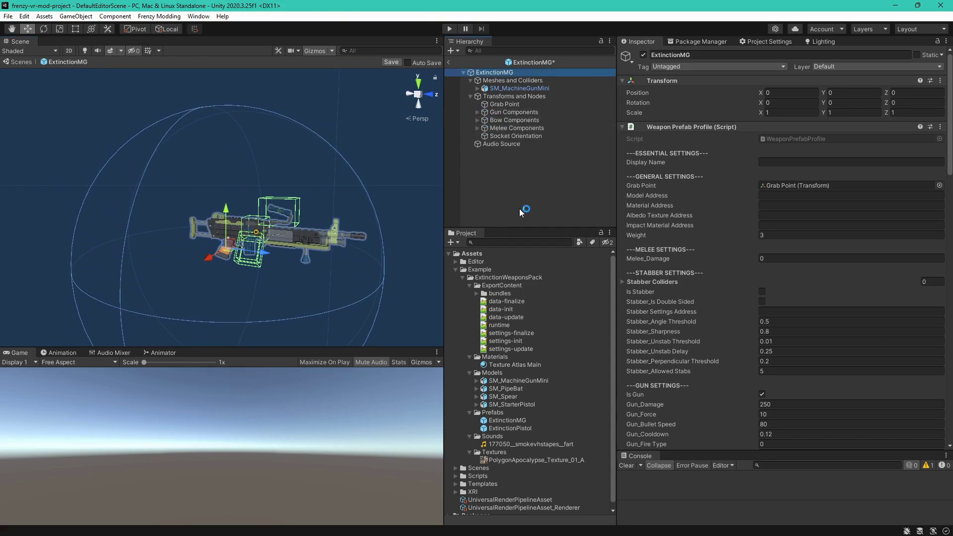
pyautogui.click(522, 143)
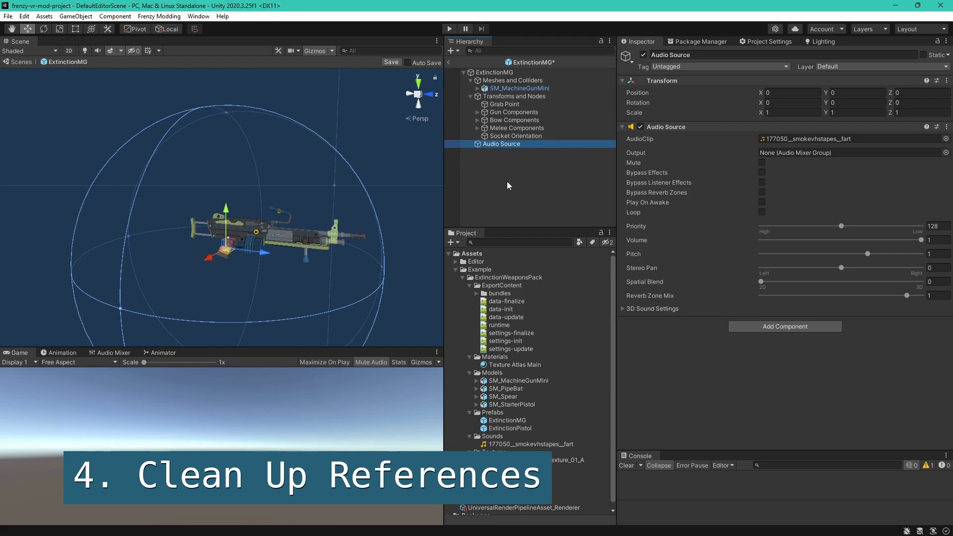
pyautogui.press('Delete')
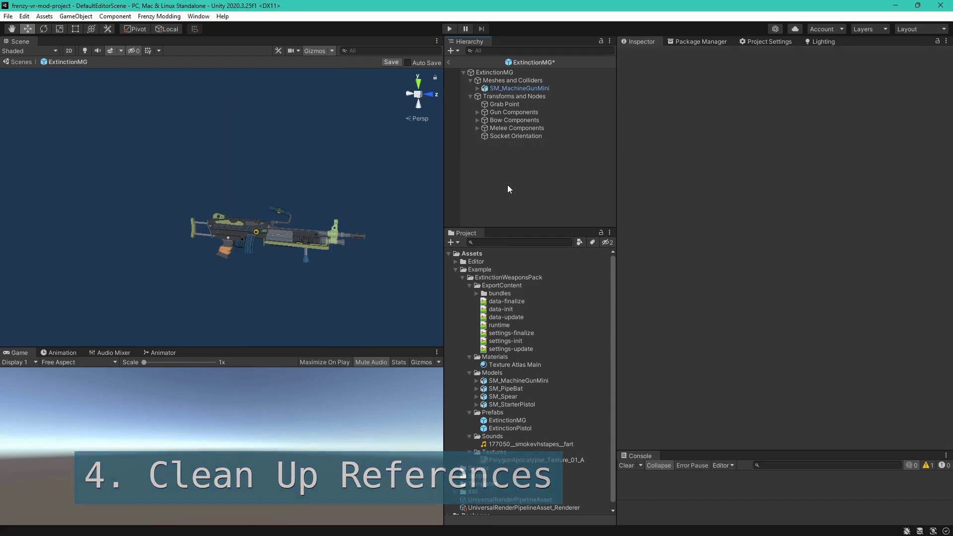
# Remove the missing-object entry from the Gun Events On Fired list in ExtinctionMG's Weapon Prefab Profile.
pyautogui.click(507, 73)
pyautogui.scroll(-10, 751, 220)
pyautogui.scroll(-10, 751, 221)
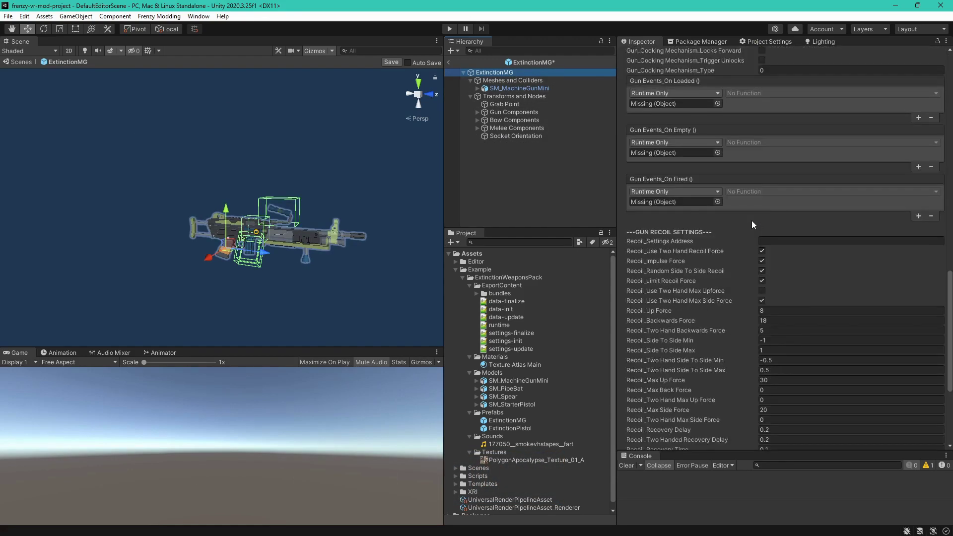
pyautogui.click(931, 217)
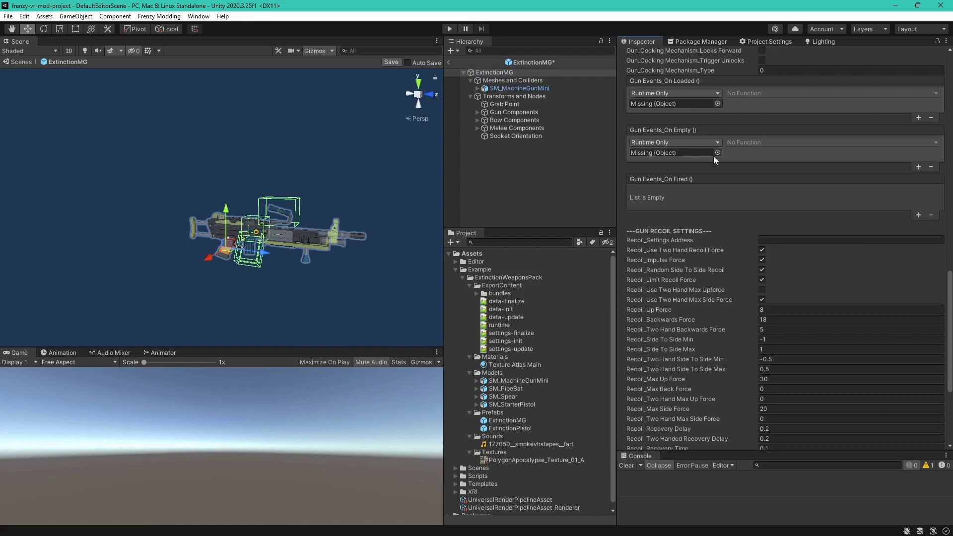
# Assign SM_MachineGunMini_Magazine to the On Empty and On Loaded gun events and open the GameObject function choices for On Loaded.
pyautogui.click(477, 88)
pyautogui.moveTo(574, 110); pyautogui.dragTo(677, 154)
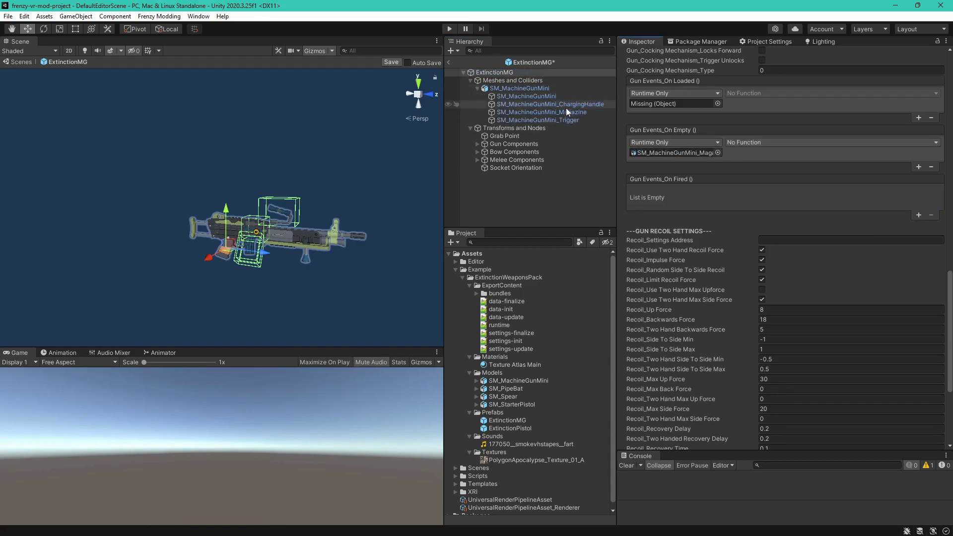
pyautogui.click(772, 94)
pyautogui.moveTo(775, 119)
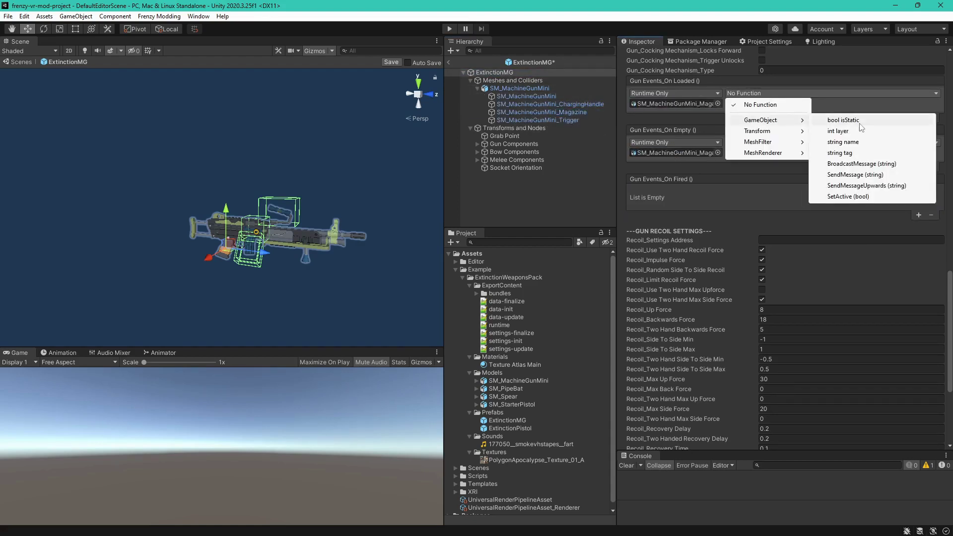